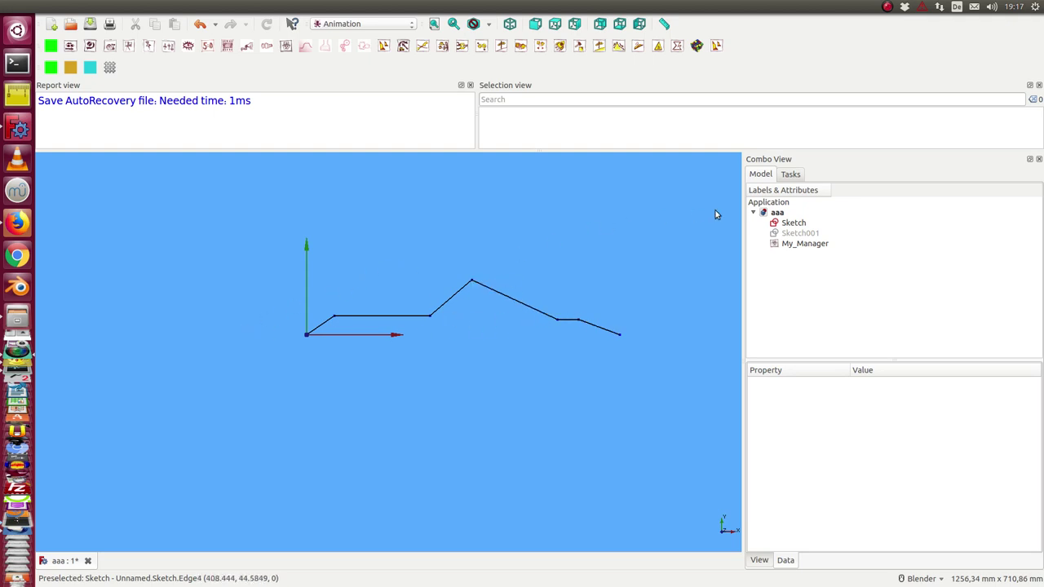
- Add a Functions > Interpolator to Sketch, creating its 5 mm anim target plus cartesian and polar Maps
left_click(788, 224)
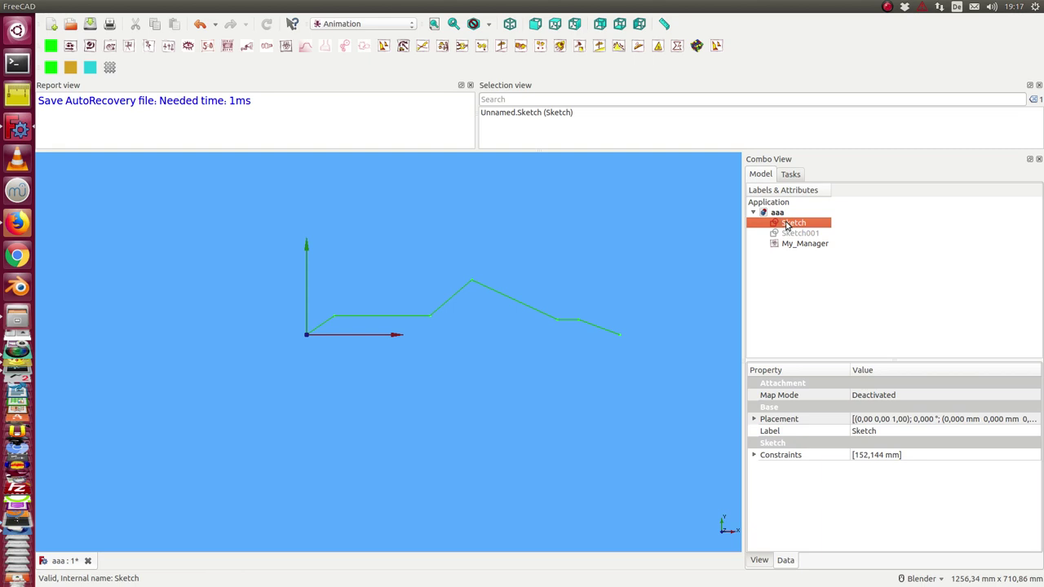
left_click(173, 6)
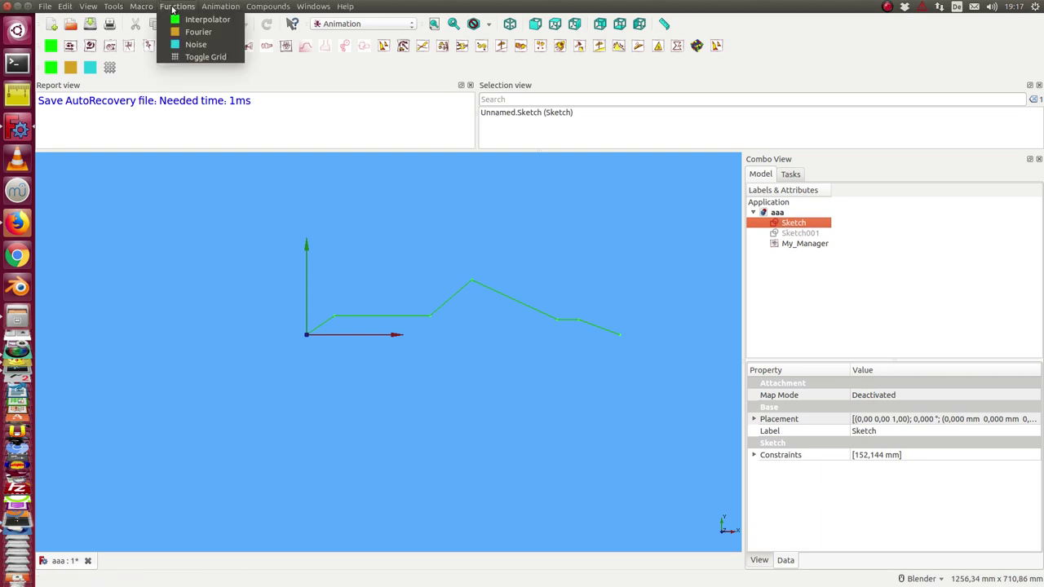
left_click(205, 20)
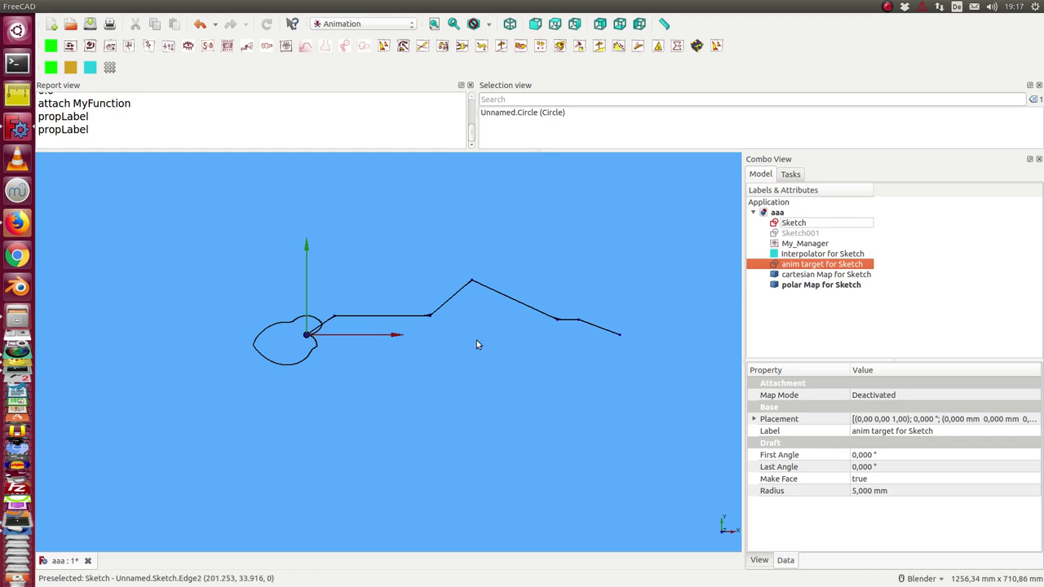
- Try the interpolator's a factor at 2, then set it back to 1
left_click(796, 254)
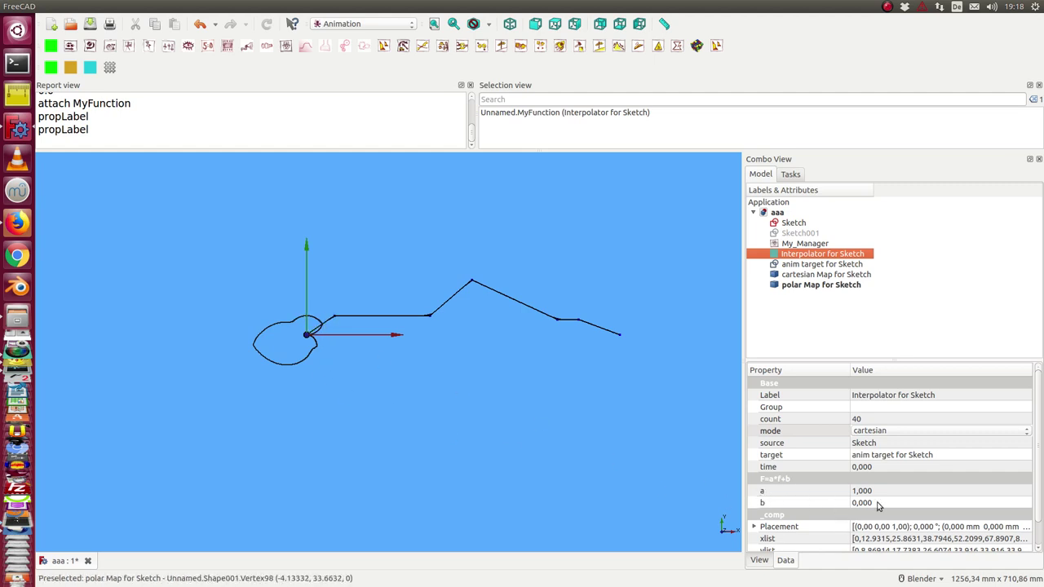
left_click(884, 492)
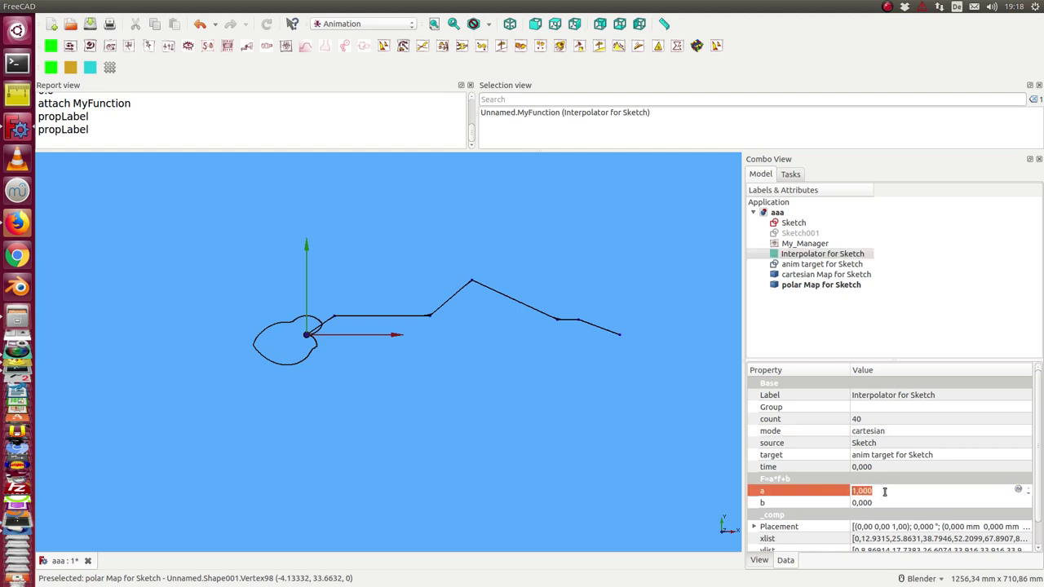
scroll(885, 492, "up", 1)
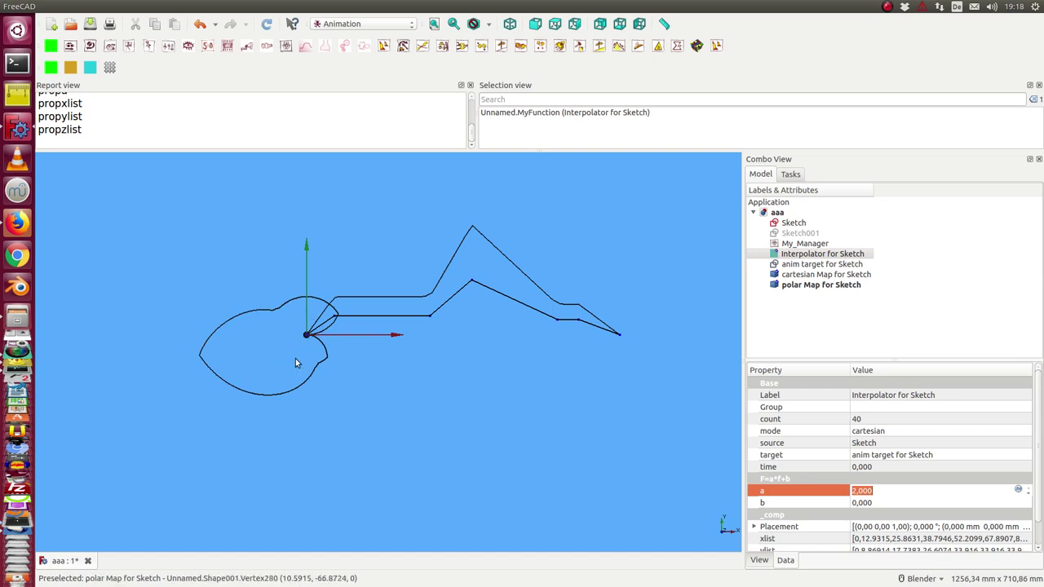
left_click(897, 492)
scroll(896, 492, "down", 1)
- Raise the interpolator's b offset to 35 and commit it
left_click(898, 503)
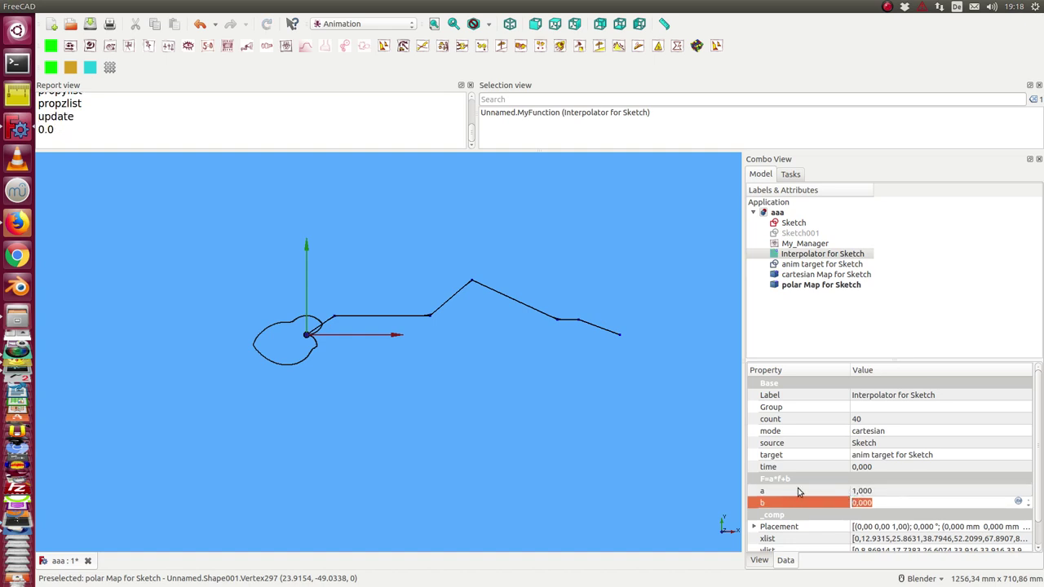
left_click(886, 504)
scroll(886, 503, "up", 1)
scroll(886, 503, "up", 1)
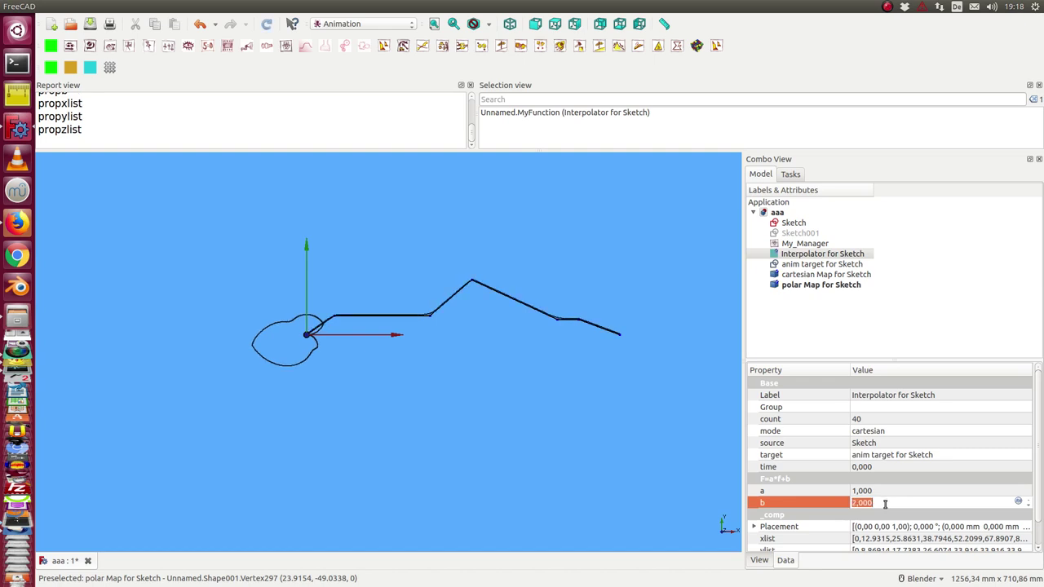
scroll(885, 504, "up", 4)
scroll(885, 505, "up", 5)
scroll(885, 504, "up", 5)
scroll(885, 504, "up", 4)
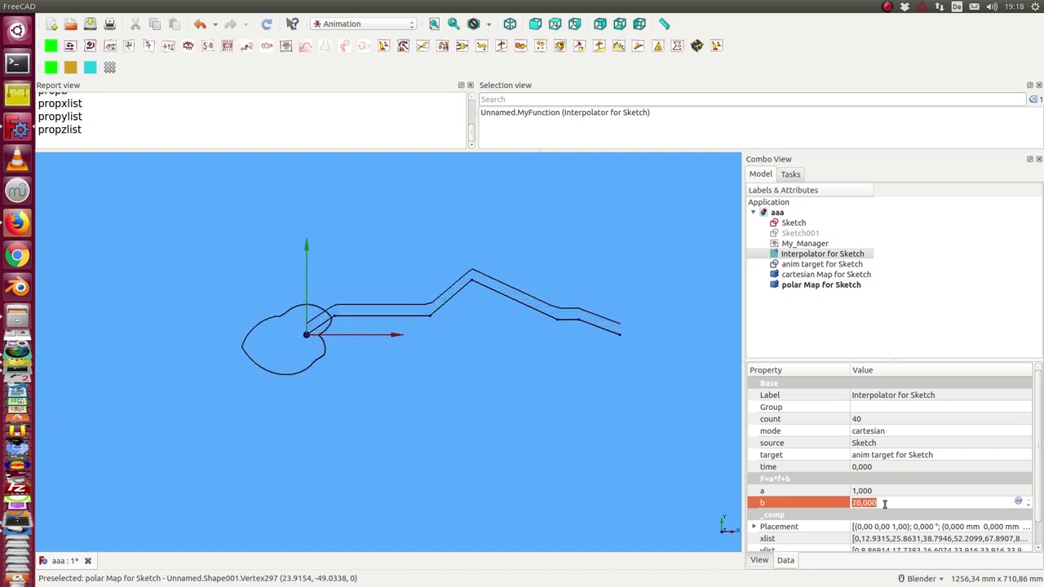
scroll(885, 504, "up", 8)
scroll(885, 504, "up", 7)
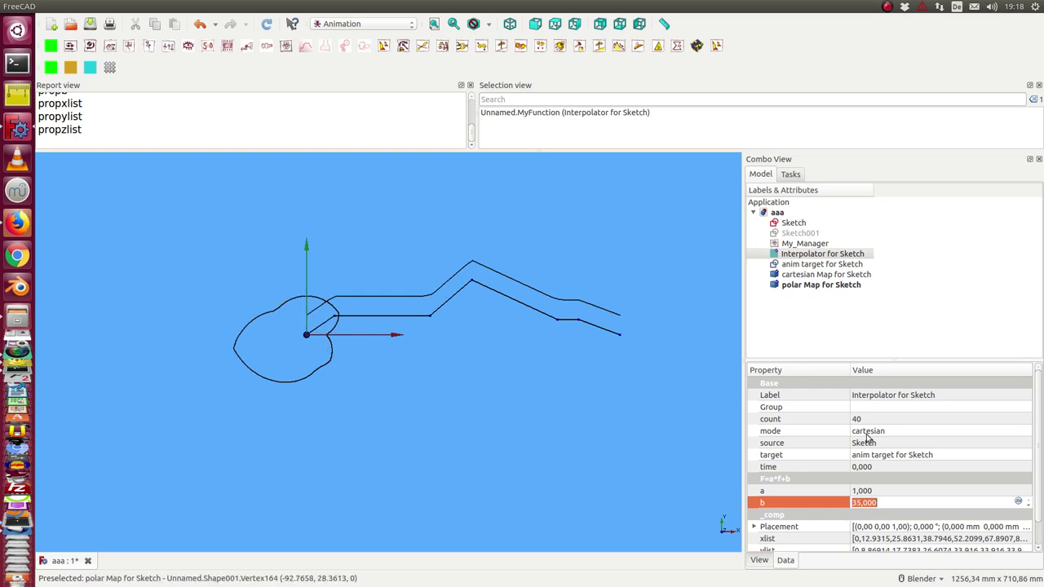
left_click(803, 256)
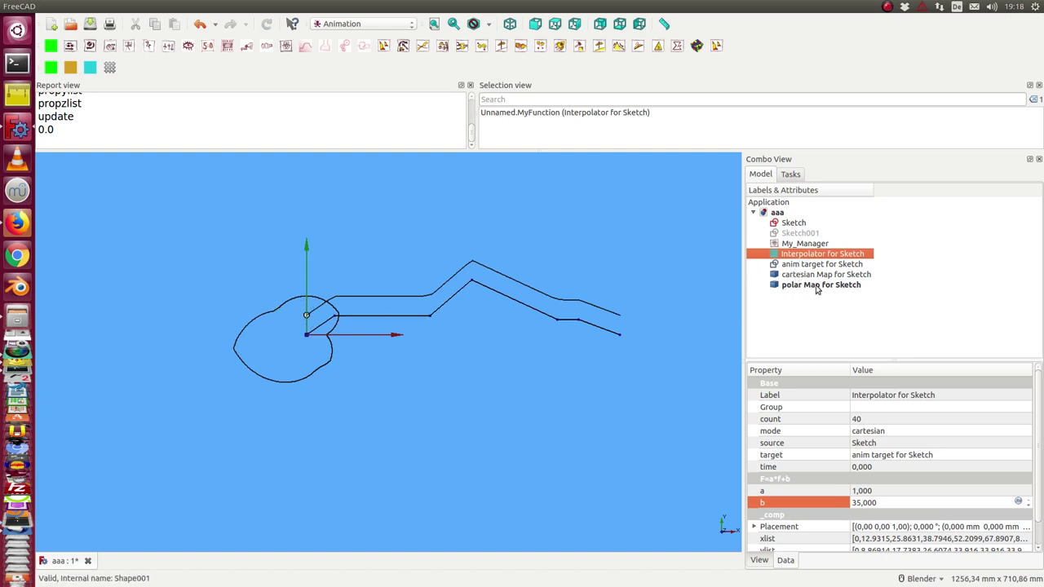
- Nest the Sketch interpolator under My_Manager and run its animation
left_click_drag(798, 256, 810, 250)
double_click(812, 250)
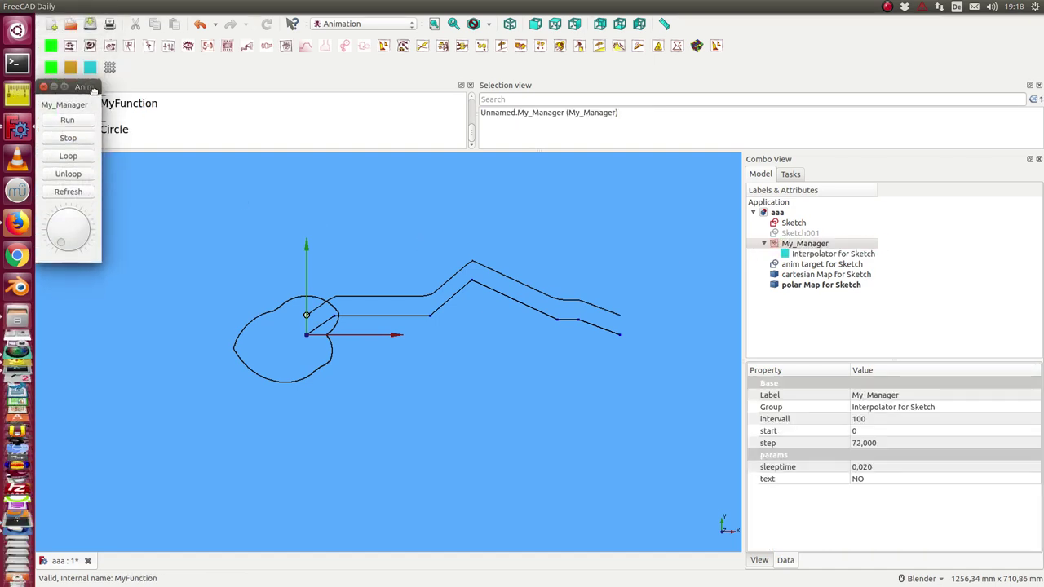
left_click_drag(79, 21, 124, 156)
left_click(113, 191)
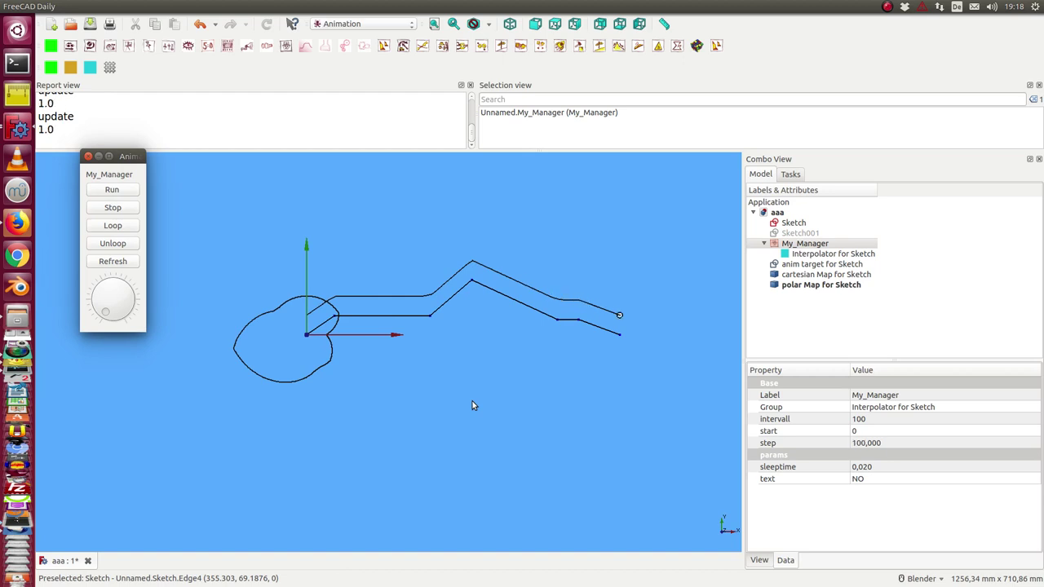
- Select the Sketch interpolator's mode property in the property editor
left_click(831, 254)
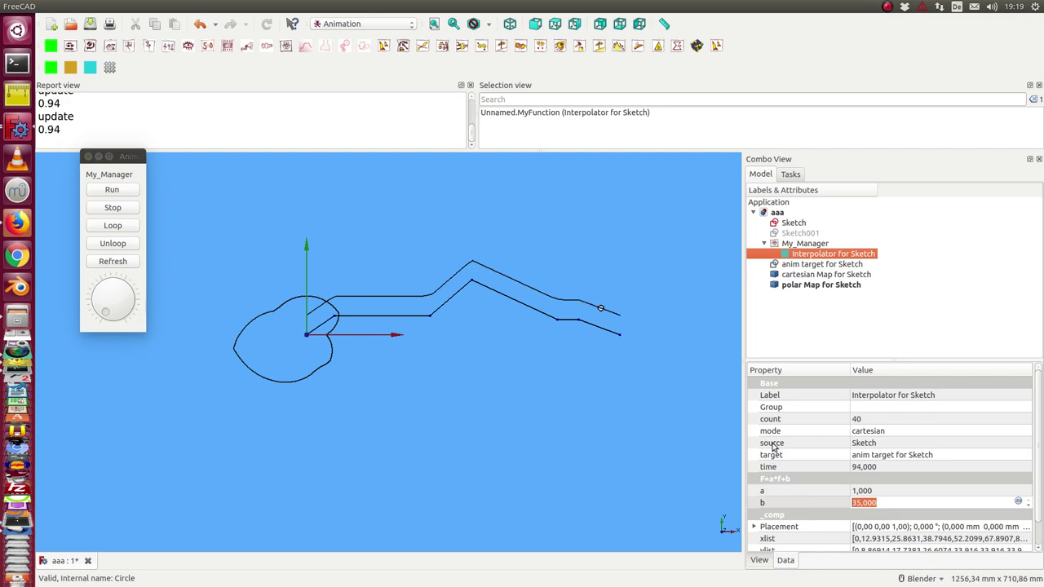
left_click(922, 434)
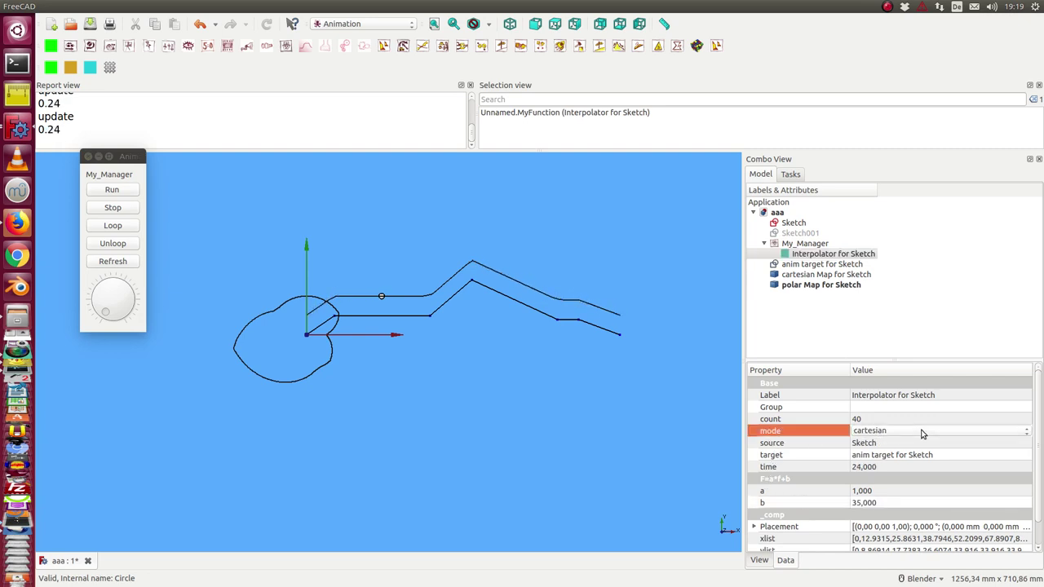
scroll(922, 434, "down", 1)
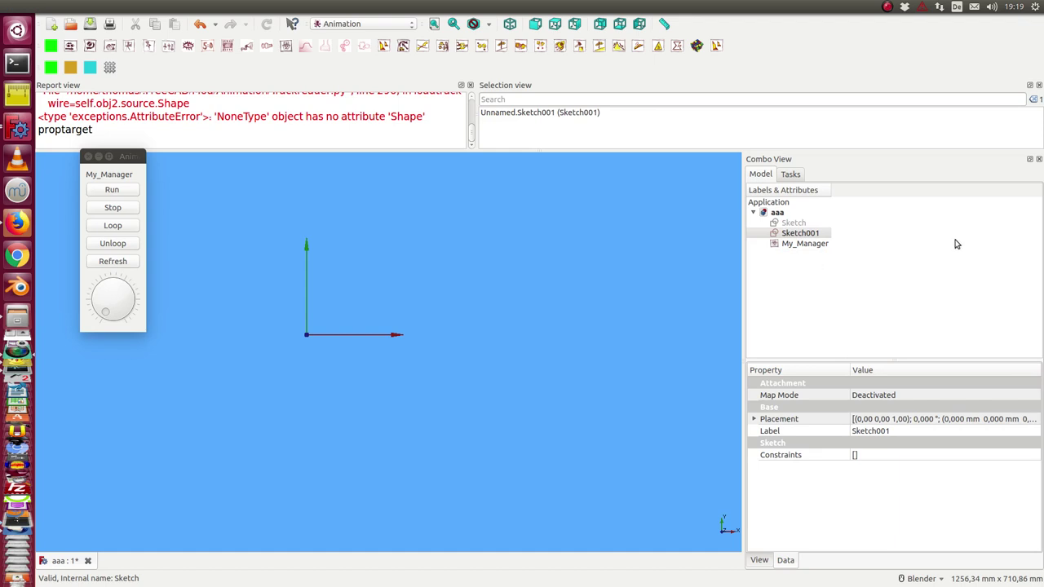
- Add an Interpolator to the zigzag Sketch001, creating its anim target and cartesian and polar Maps
left_click(764, 237)
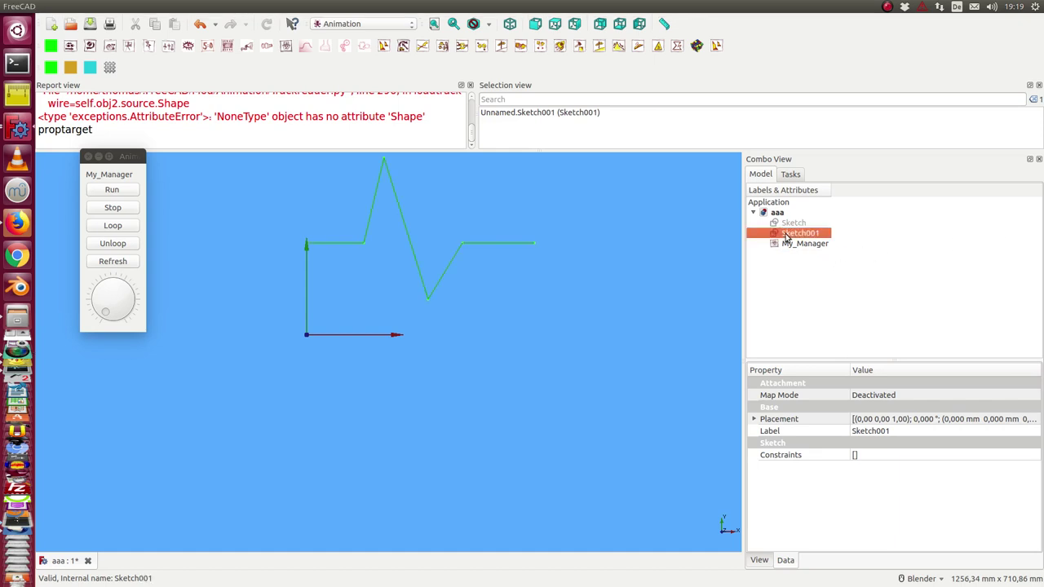
left_click(352, 261)
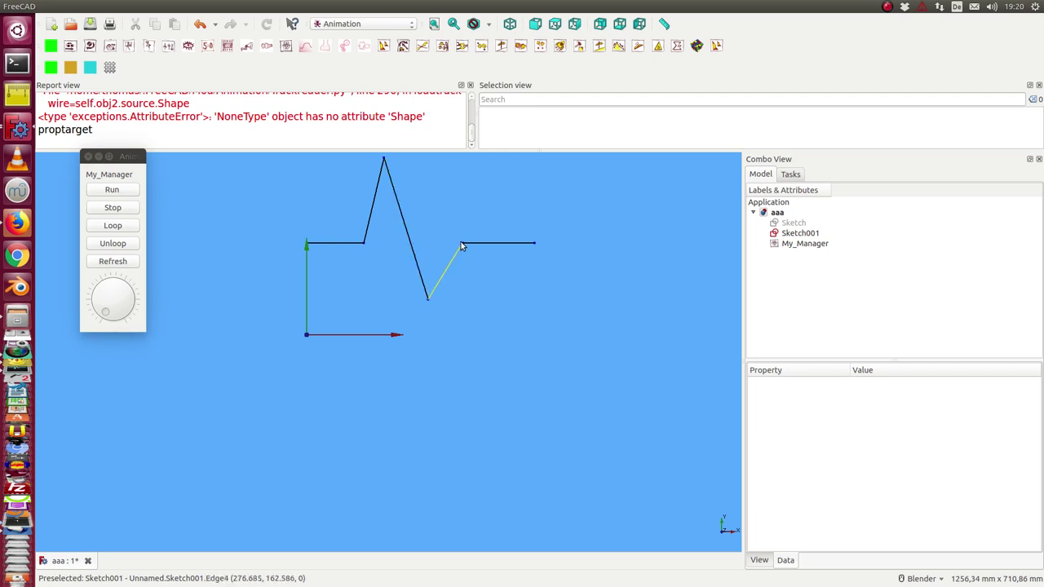
left_click(796, 234)
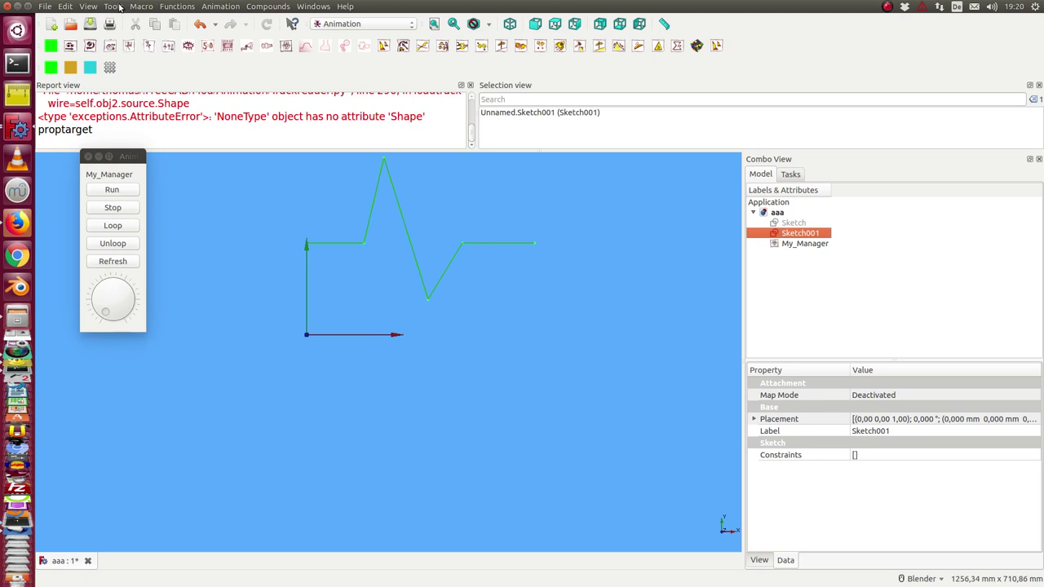
left_click(183, 8)
left_click(197, 21)
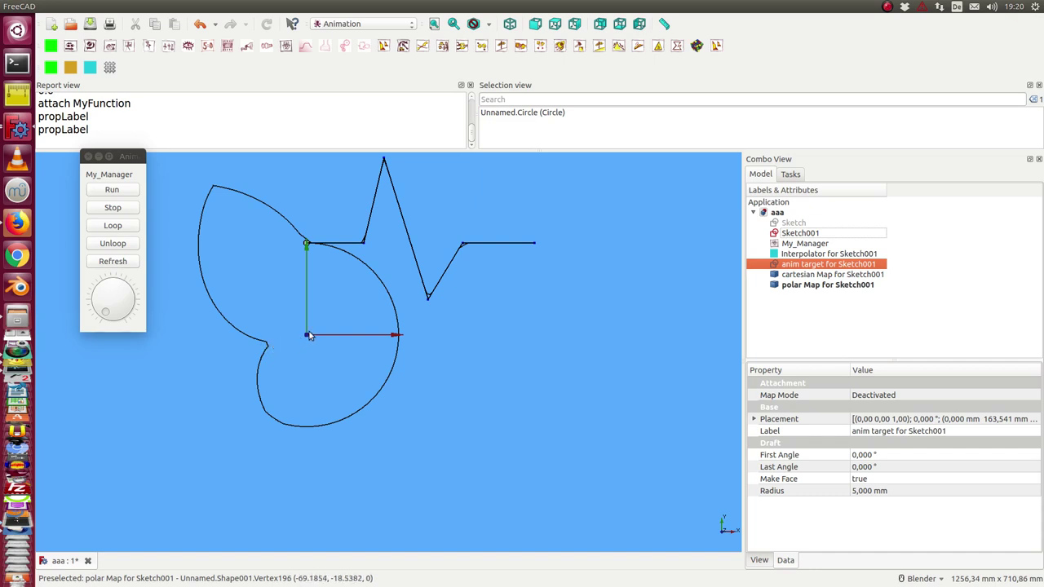
- Nest the Sketch001 interpolator under My_Manager and set its mode to polar
left_click_drag(809, 257, 822, 245)
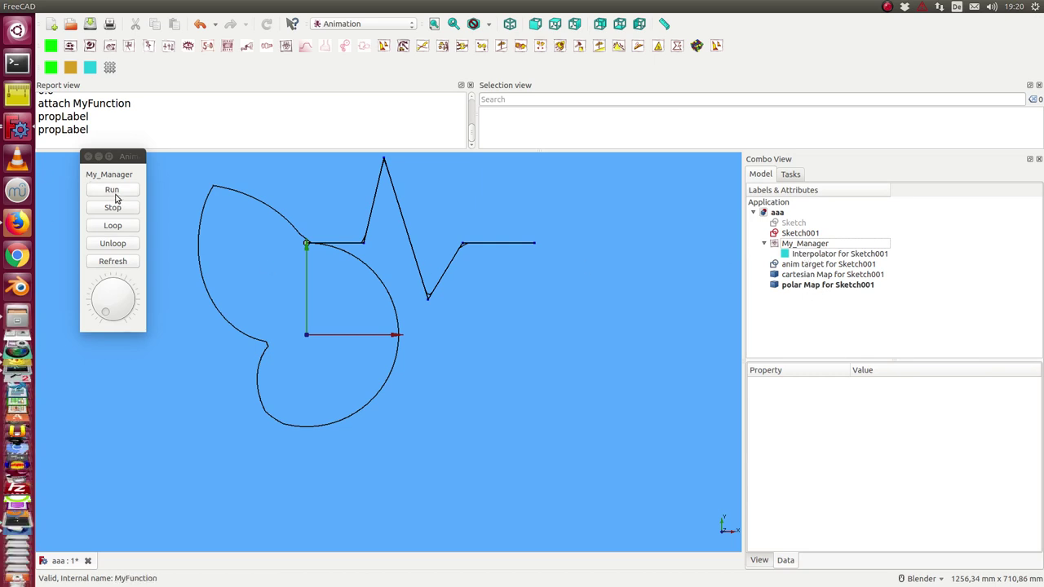
left_click(817, 256)
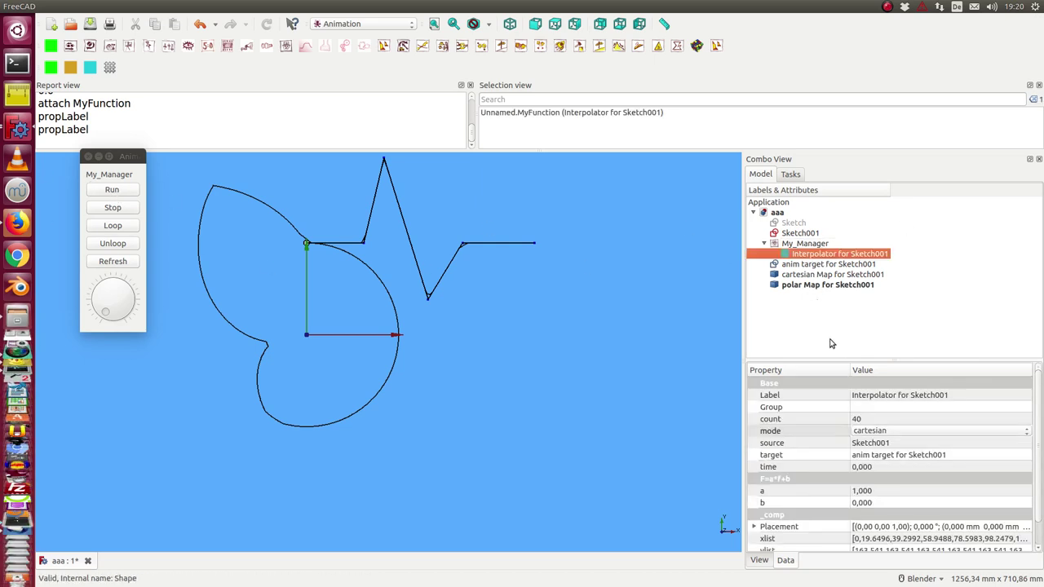
left_click(897, 435)
left_click(897, 435)
left_click(889, 443)
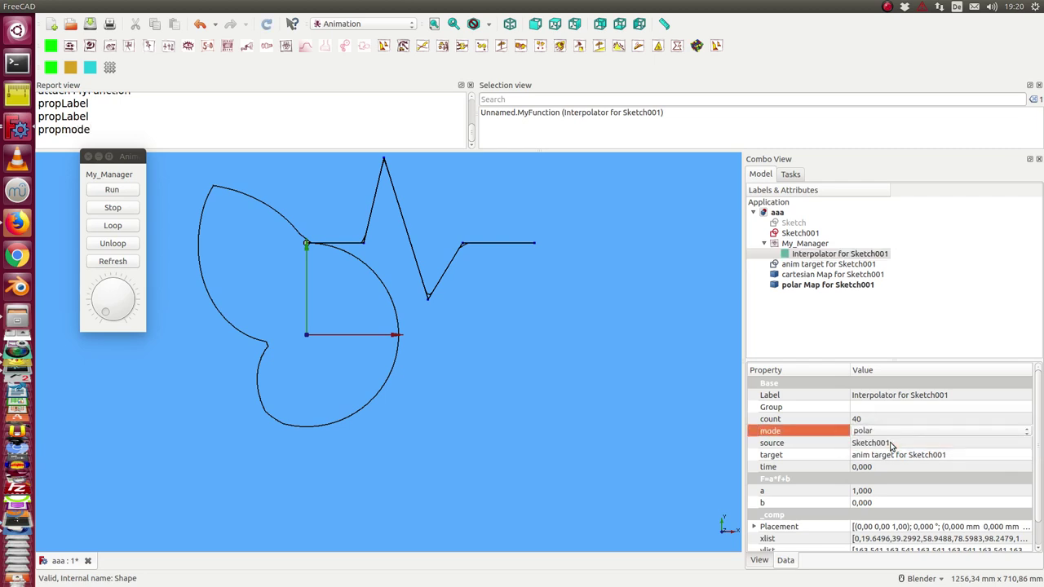
- Test-run and stop the animation, then select Sketch001 and its cartesian Map
left_click(108, 190)
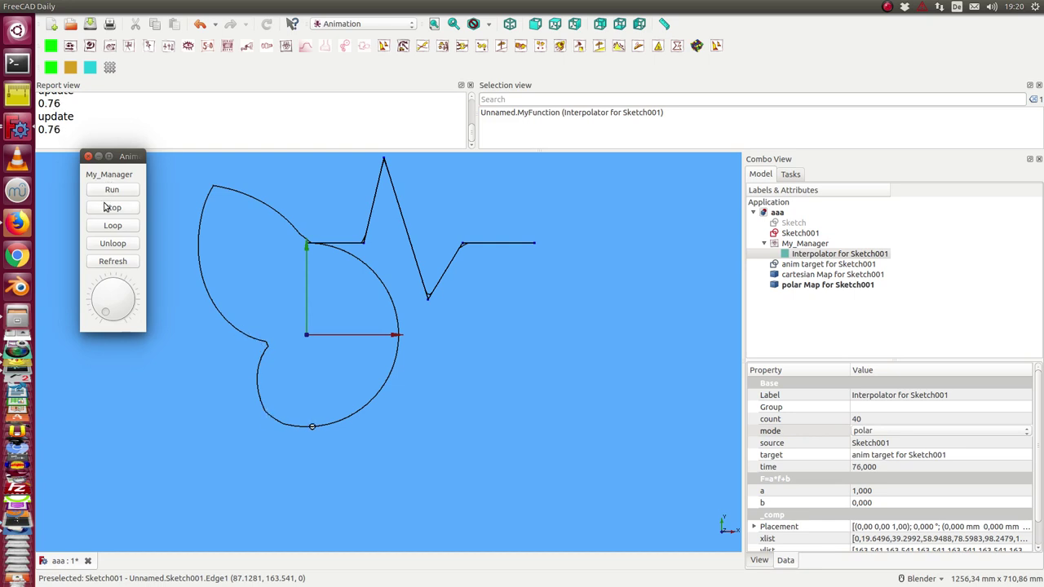
left_click(104, 207)
left_click(795, 234)
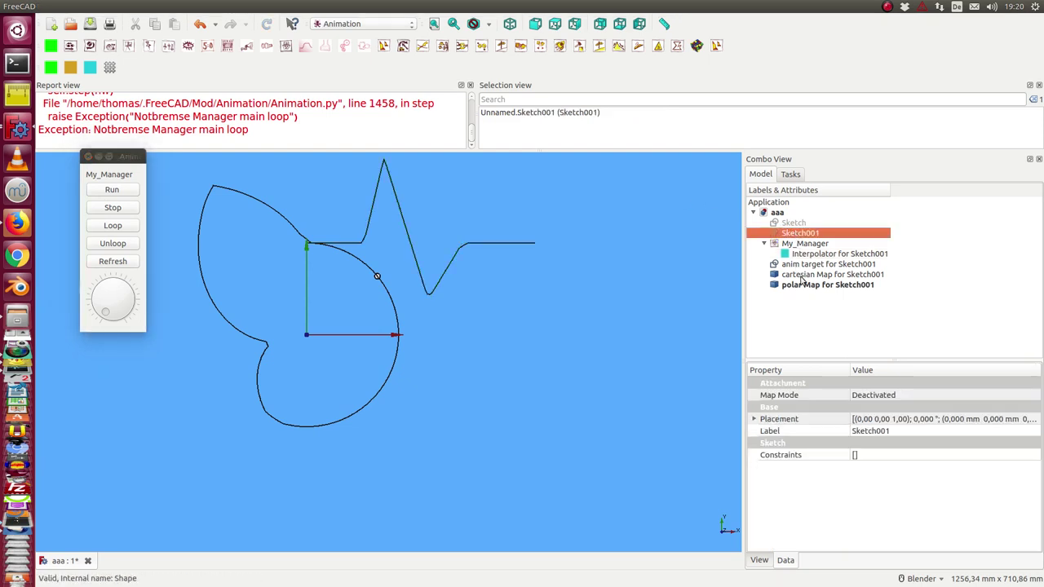
left_click(806, 275)
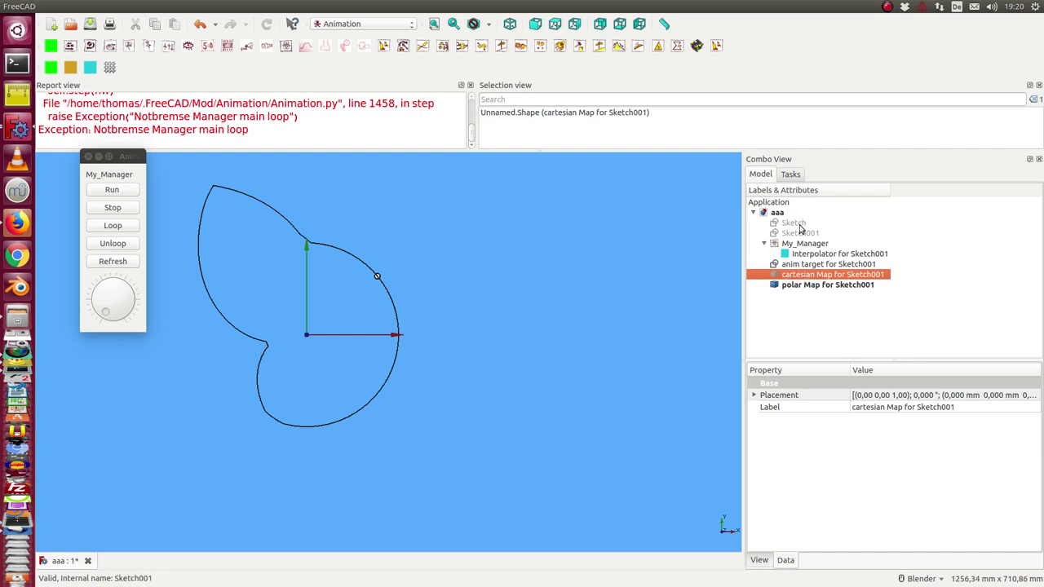
- Create an Abroller from the polar Map for Sketch001 via the Abroller Dialog
left_click(805, 285)
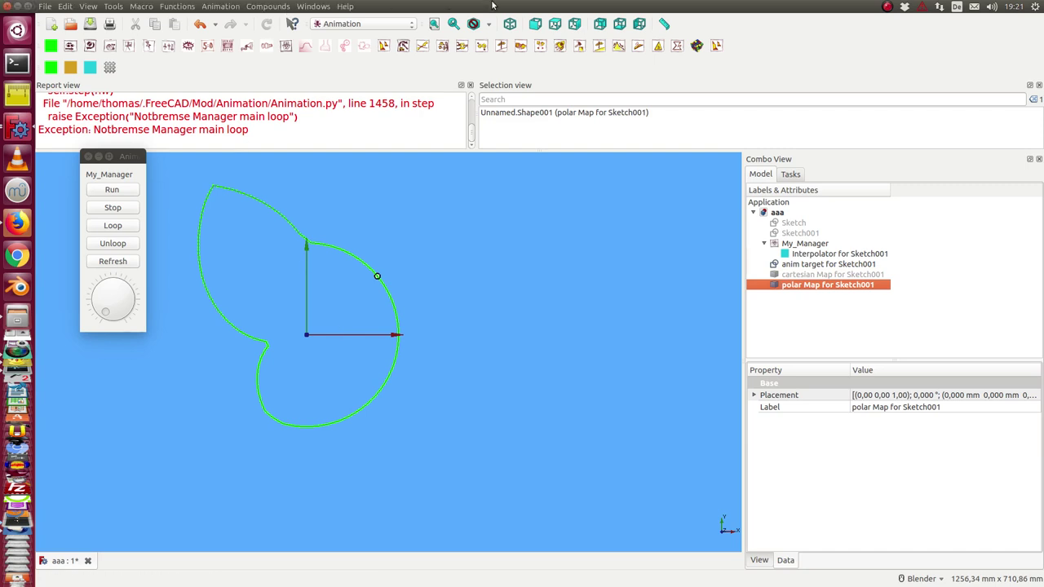
left_click(640, 46)
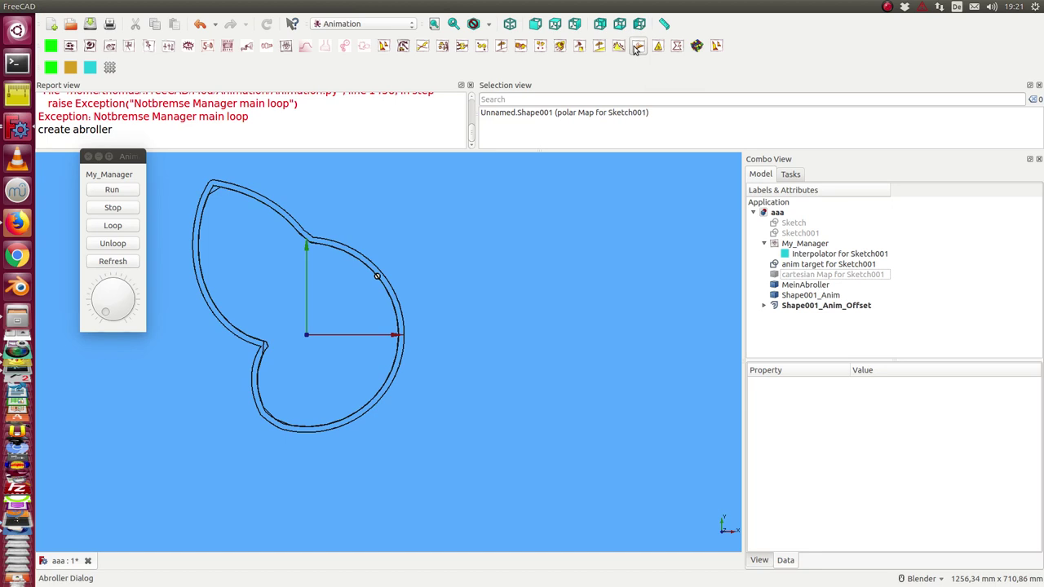
- Finish the Abroller setup, adding Circle001 and Circle002, and inspect Shape001_Anim_Offset and the anim target
left_click(638, 47)
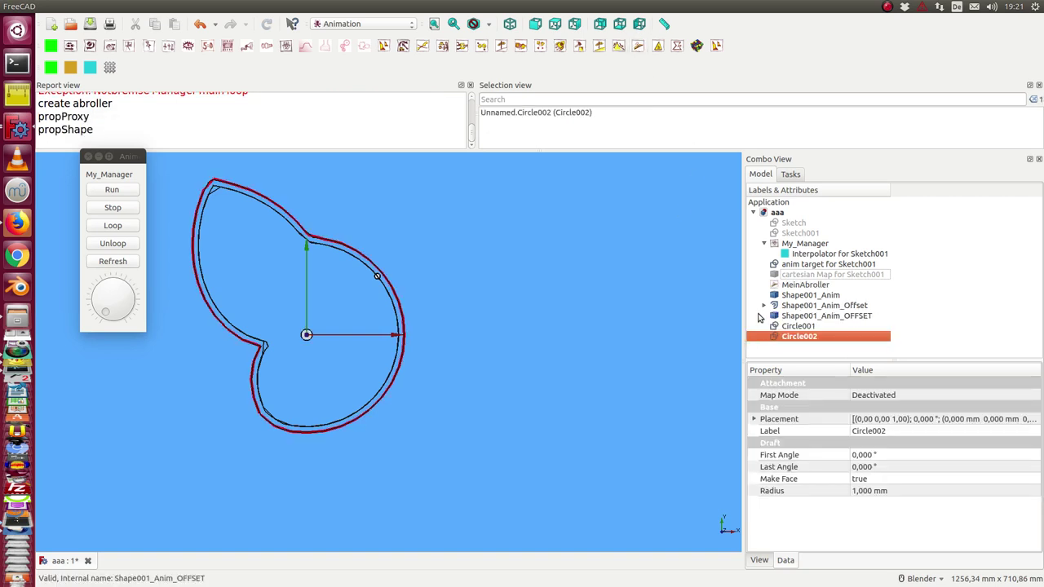
left_click(791, 306)
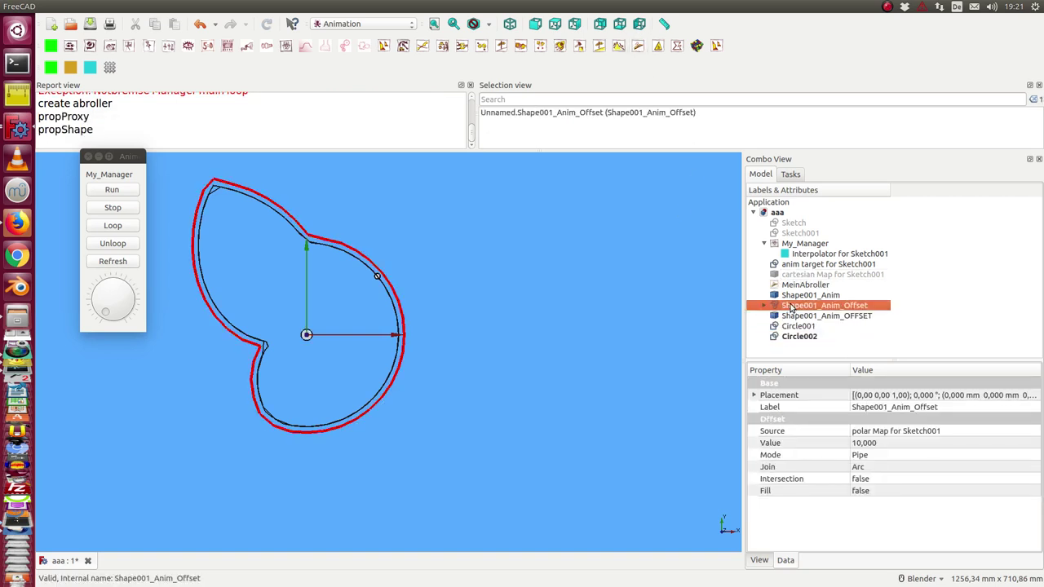
left_click(764, 306)
left_click(797, 317)
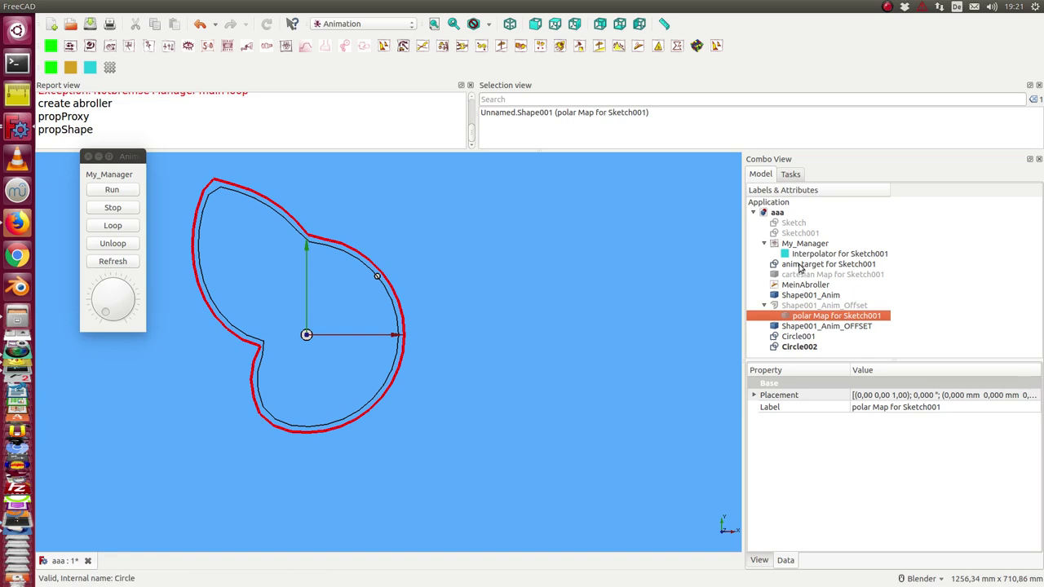
left_click(801, 265)
left_click(801, 256)
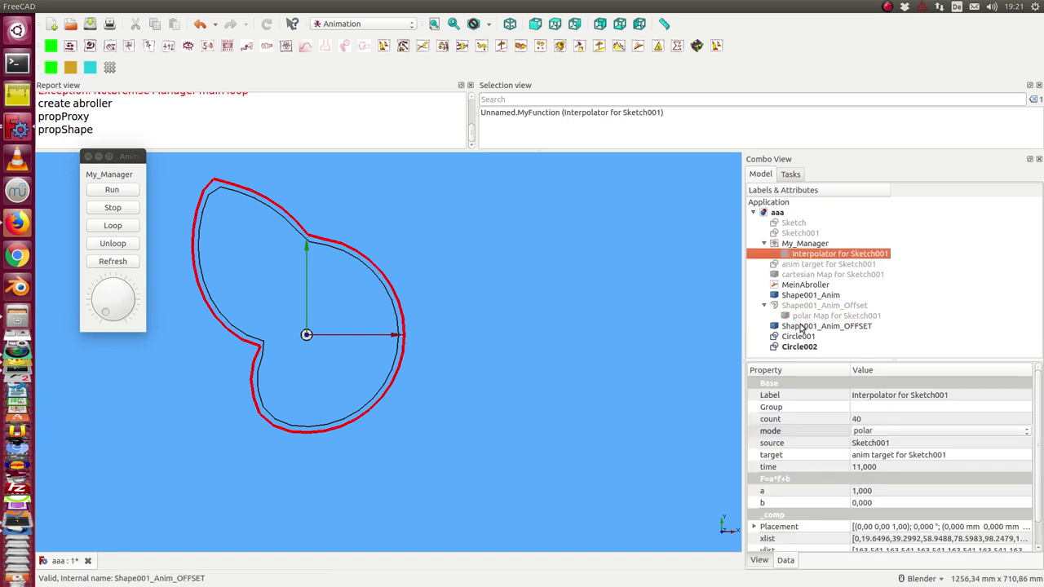
- Nest MeinAbroller under My_Manager, then run and stop the rolling animation
left_click_drag(803, 285, 807, 244)
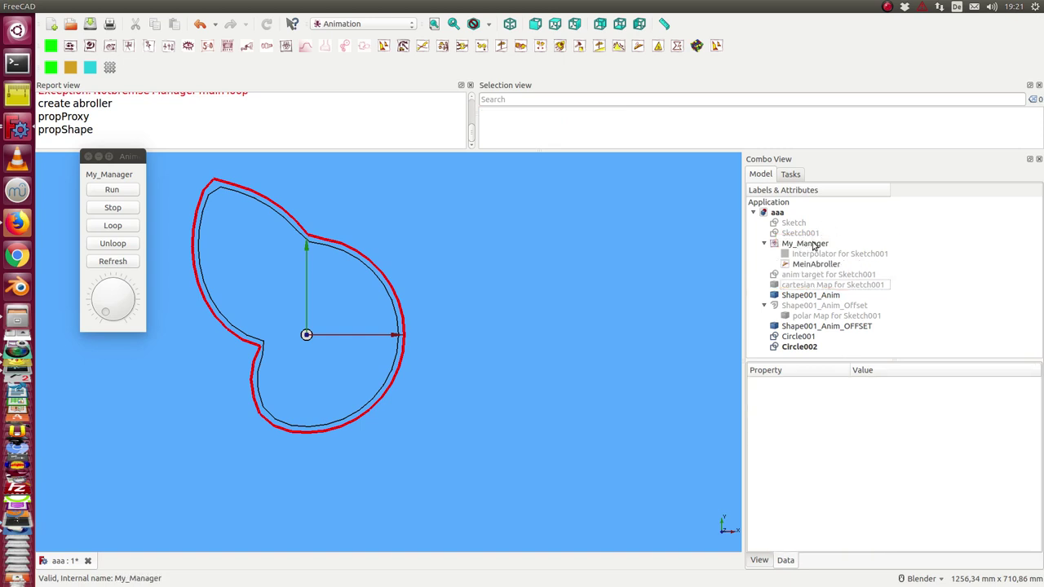
left_click(101, 191)
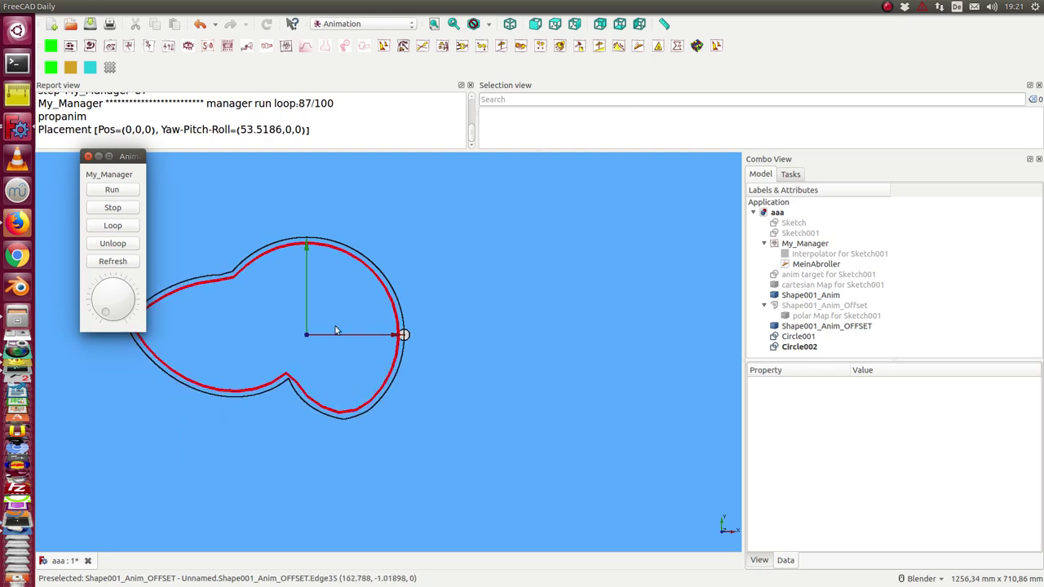
left_click(112, 208)
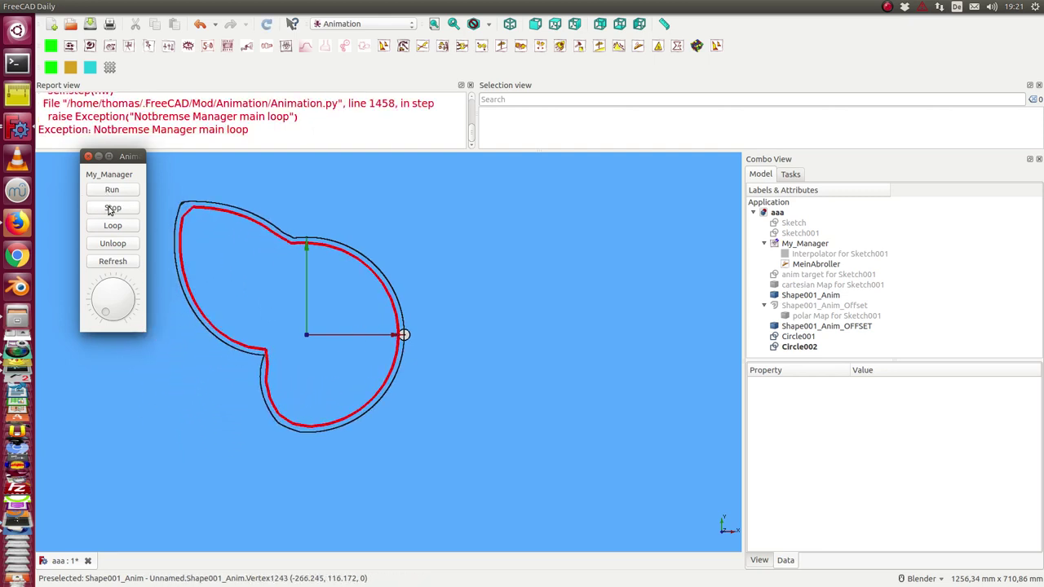
- Set MeinAbroller's degree BSpline from 1 to 2 and rerun the rolling animation
left_click(802, 267)
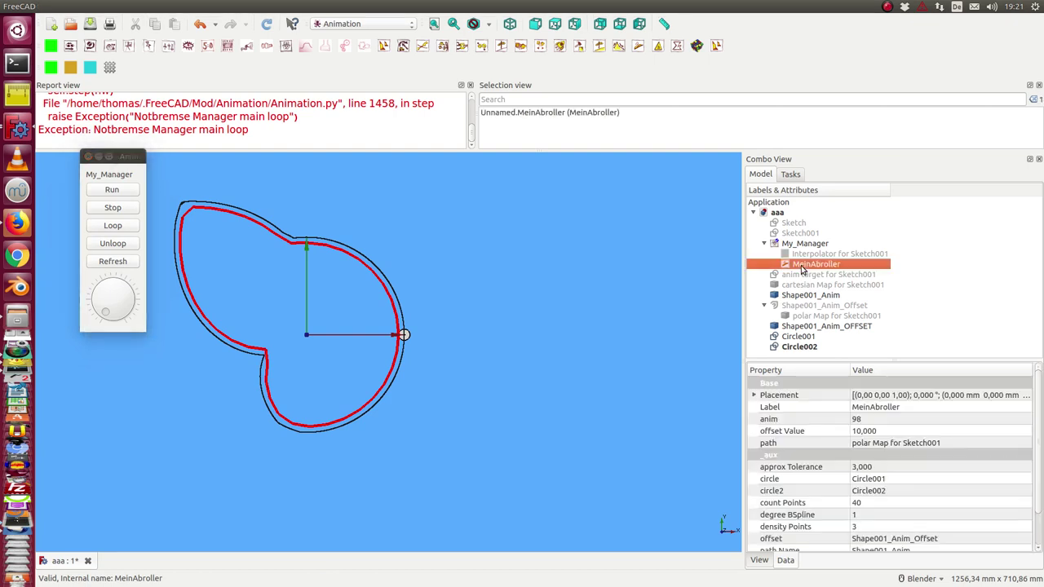
left_click_drag(877, 359, 873, 306)
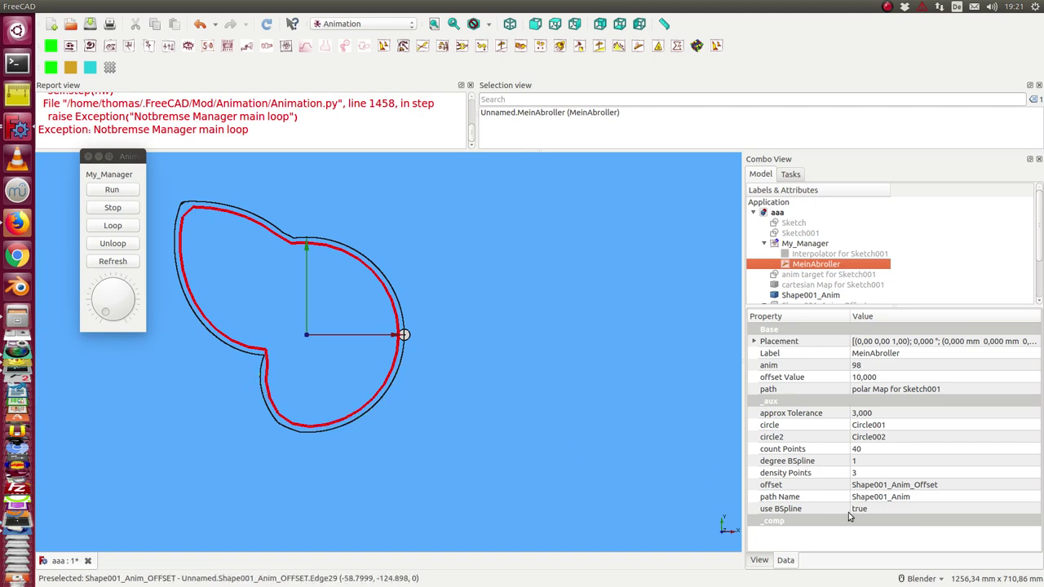
double_click(893, 463)
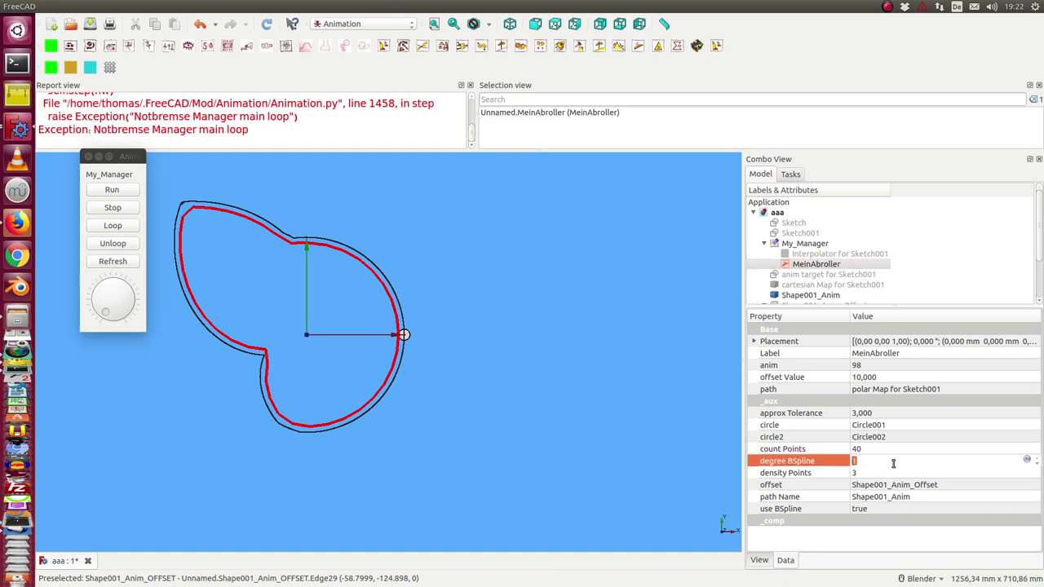
scroll(894, 464, "up", 1)
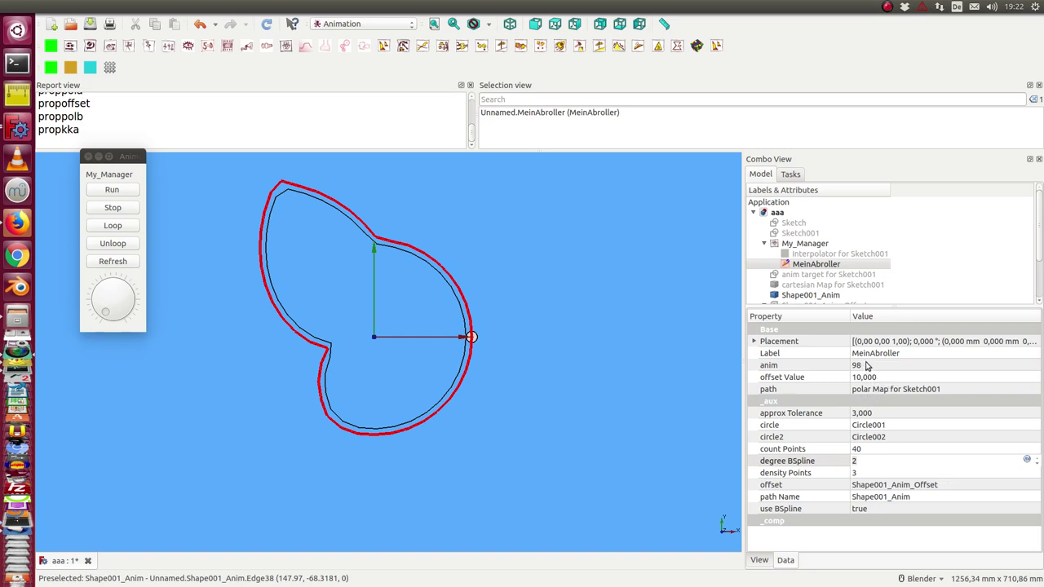
left_click(111, 190)
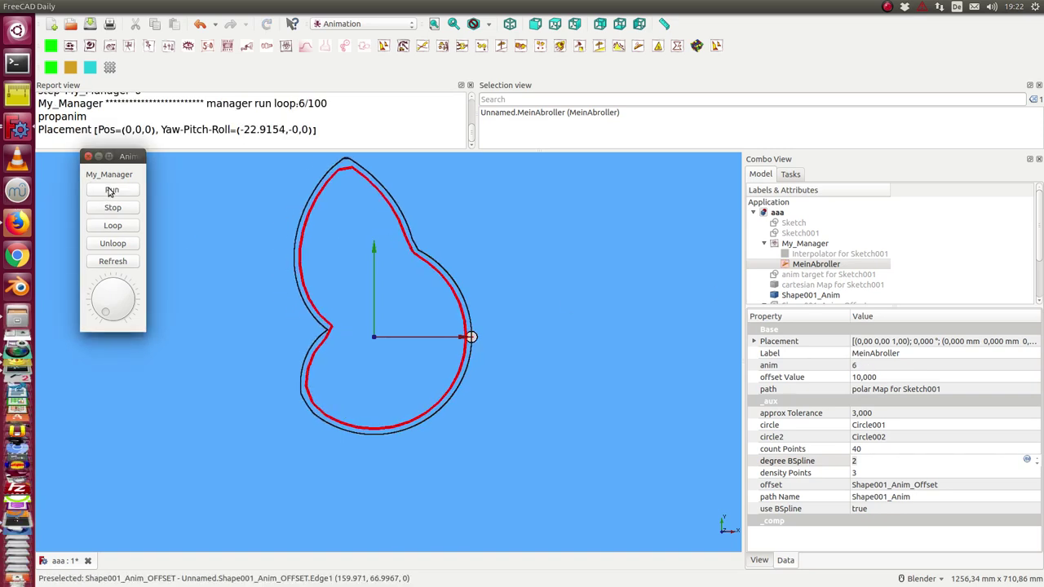